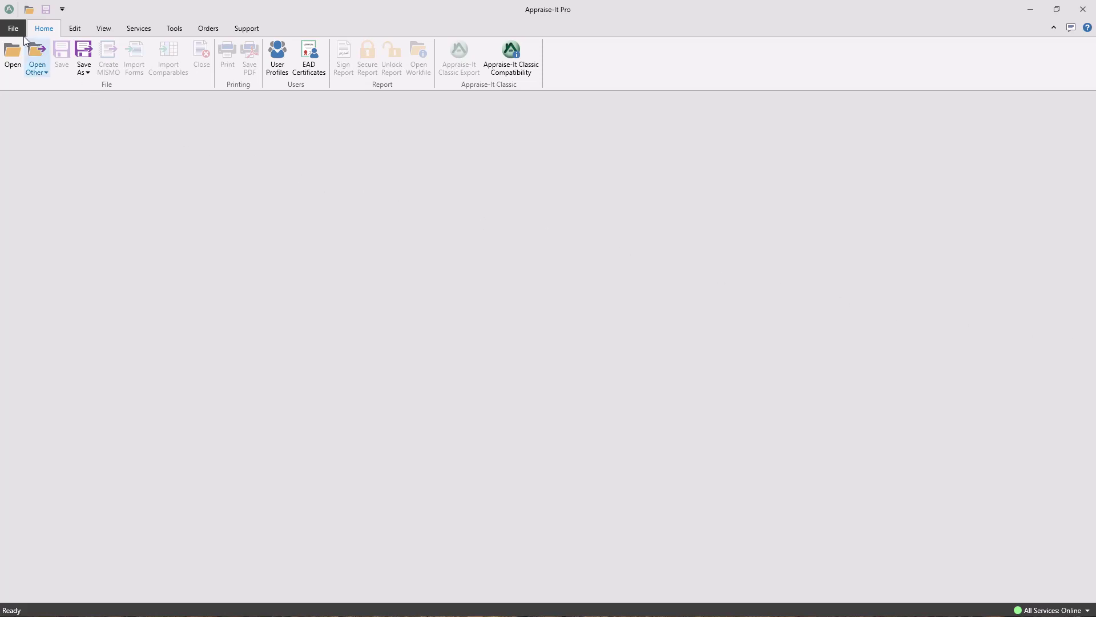
Search saved reports by city Charlotte, then narrow the results to zip code 28226.
left_click(19, 32)
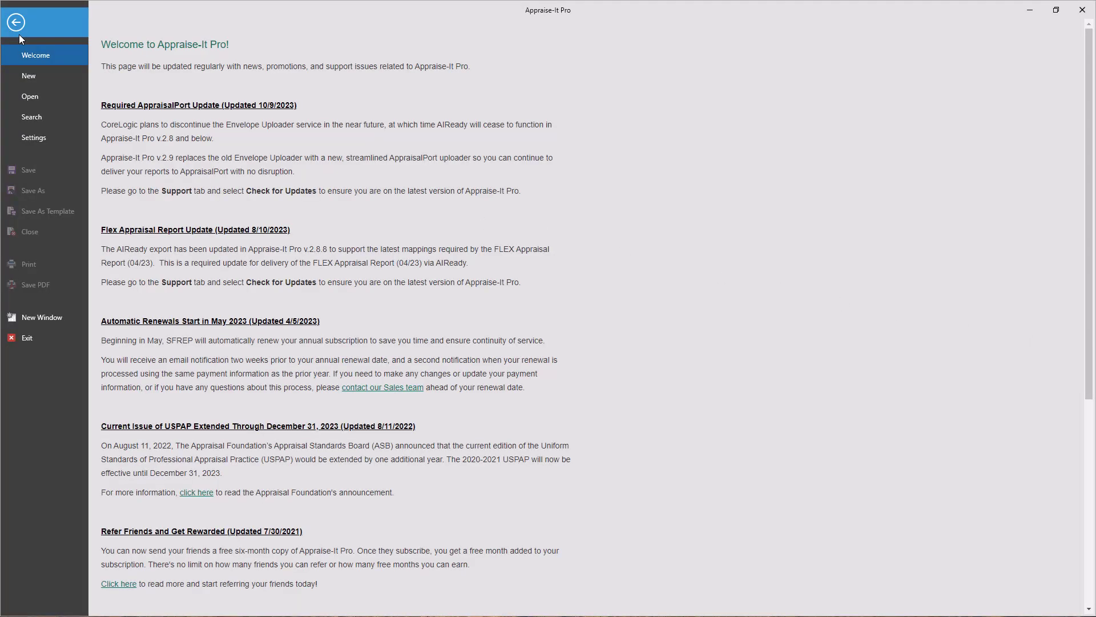
left_click(31, 121)
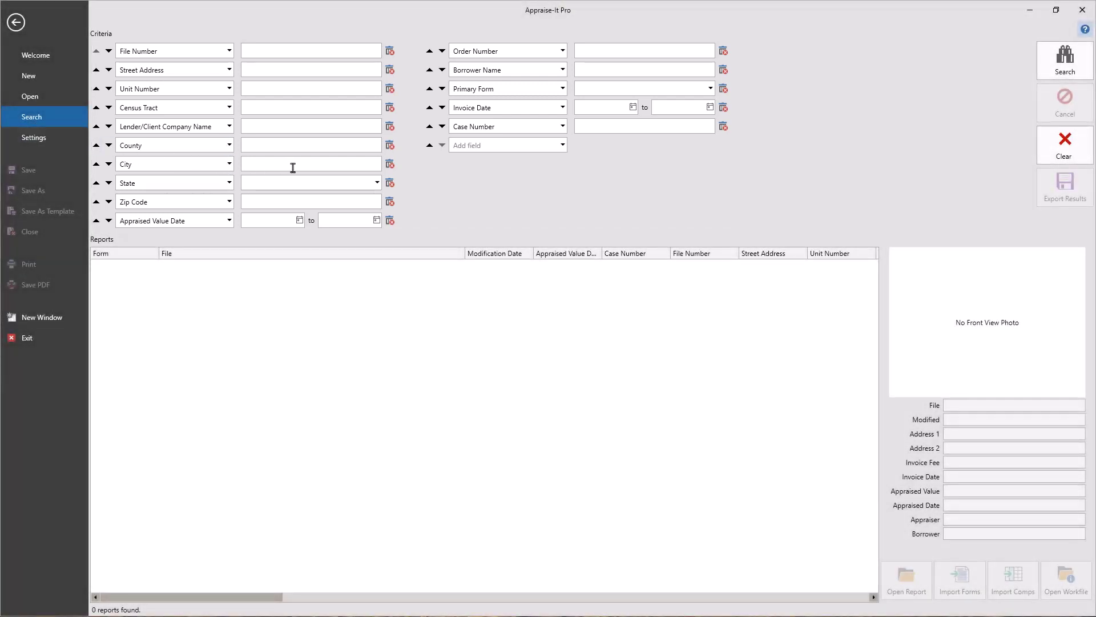
left_click(292, 167)
type("Charlotte")
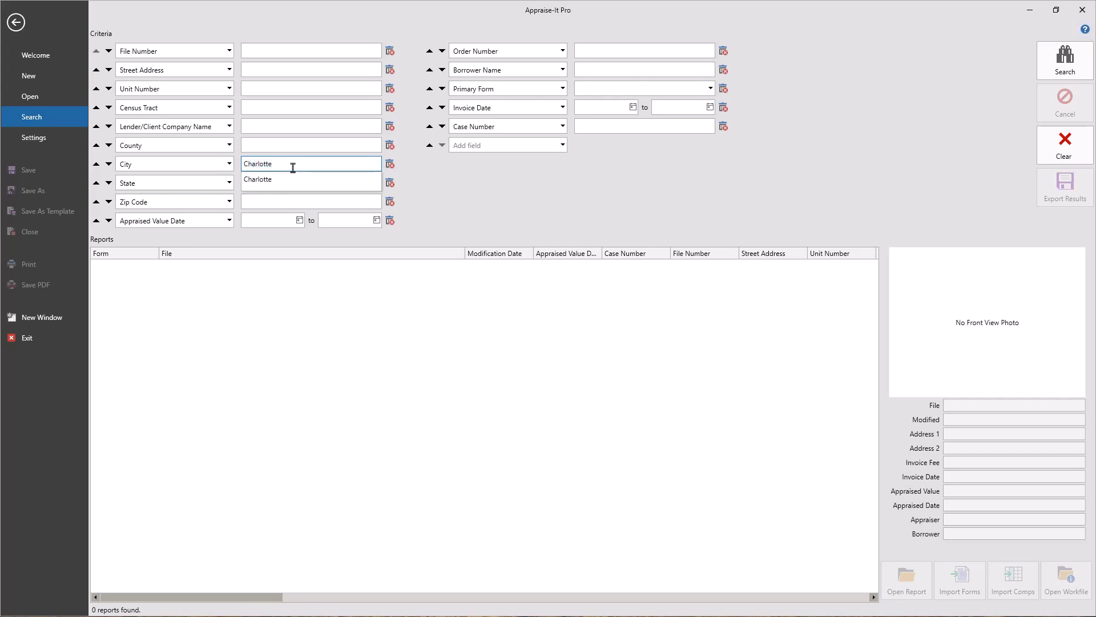
left_click(1049, 66)
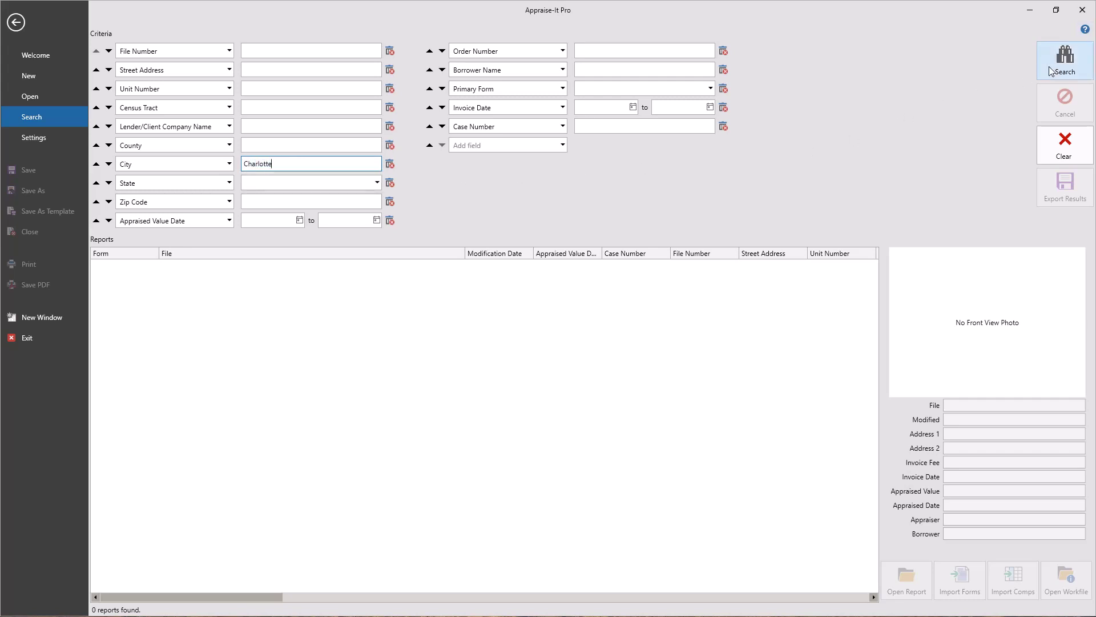
left_click(1050, 66)
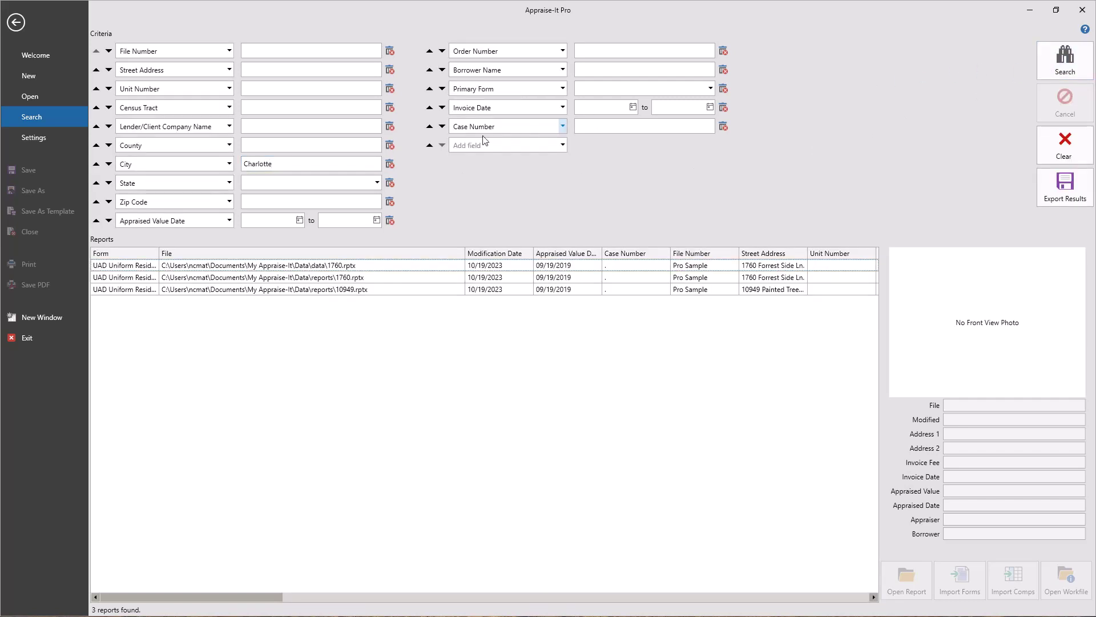
left_click(260, 204)
type("282")
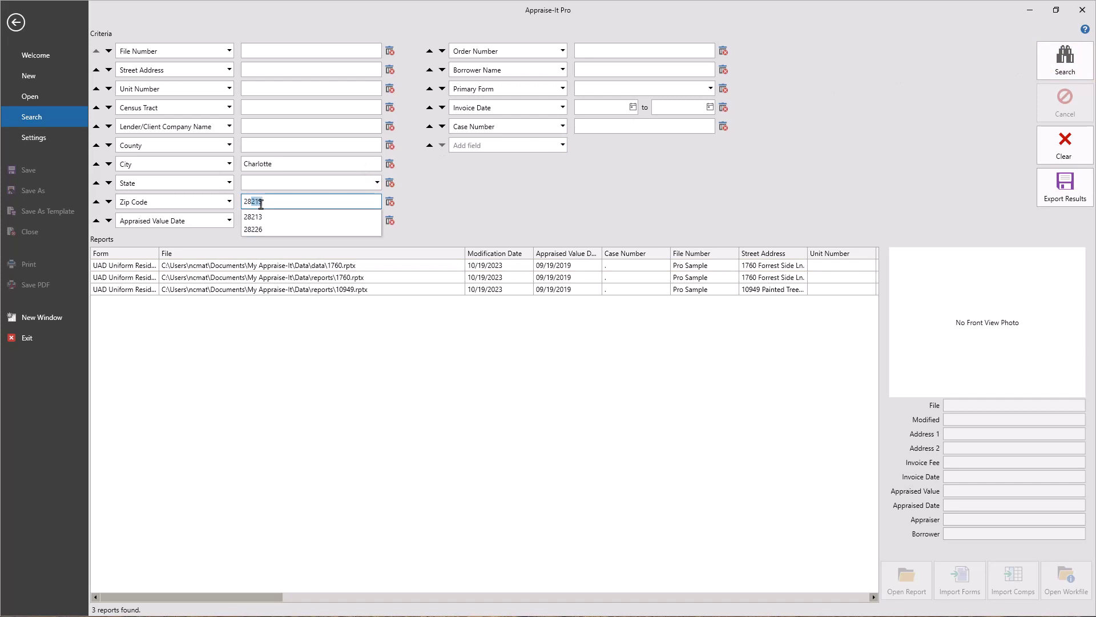
type("26")
left_click(1066, 59)
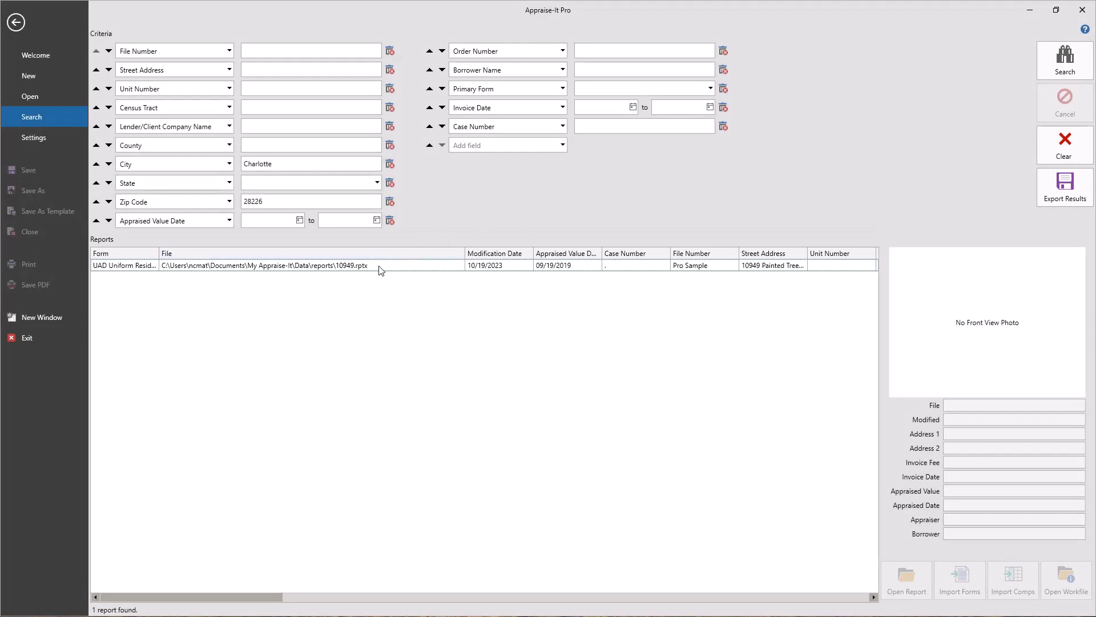
Select and open the 10949.rptx report from the search results.
left_click(378, 267)
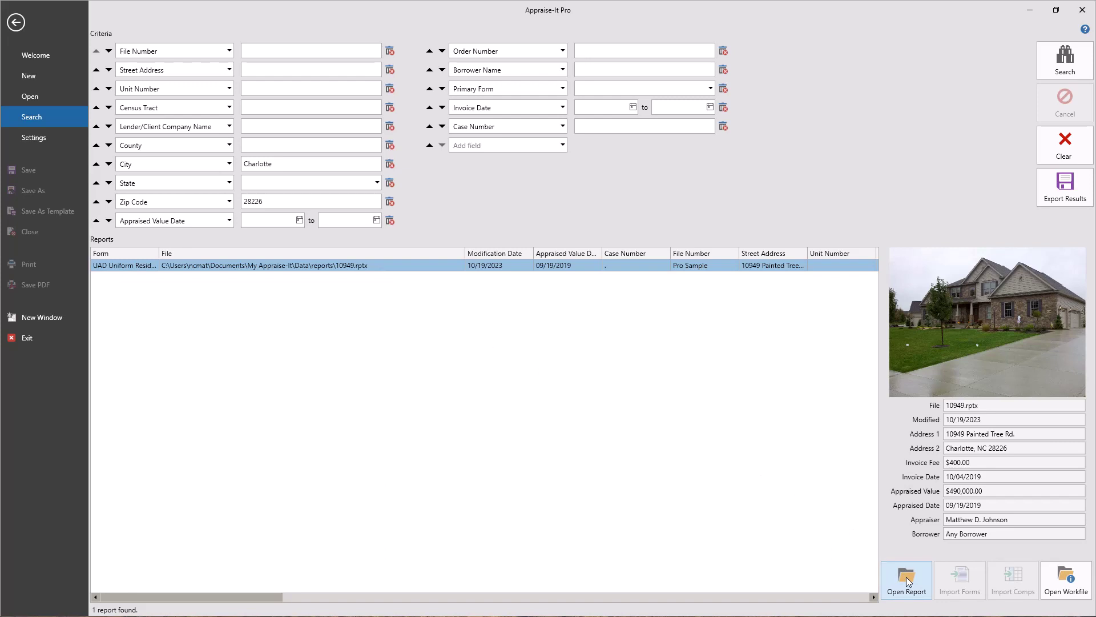
double_click(418, 266)
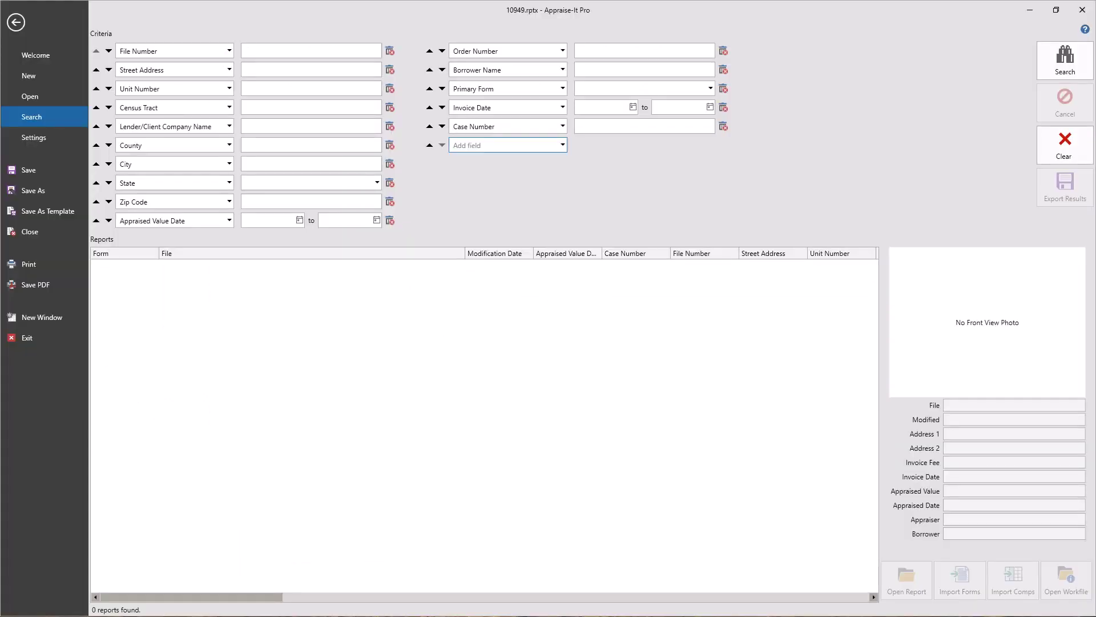
Remove the Appraised Value Date criterion and return Order Number below Zip Code.
left_click(389, 221)
left_click(616, 337)
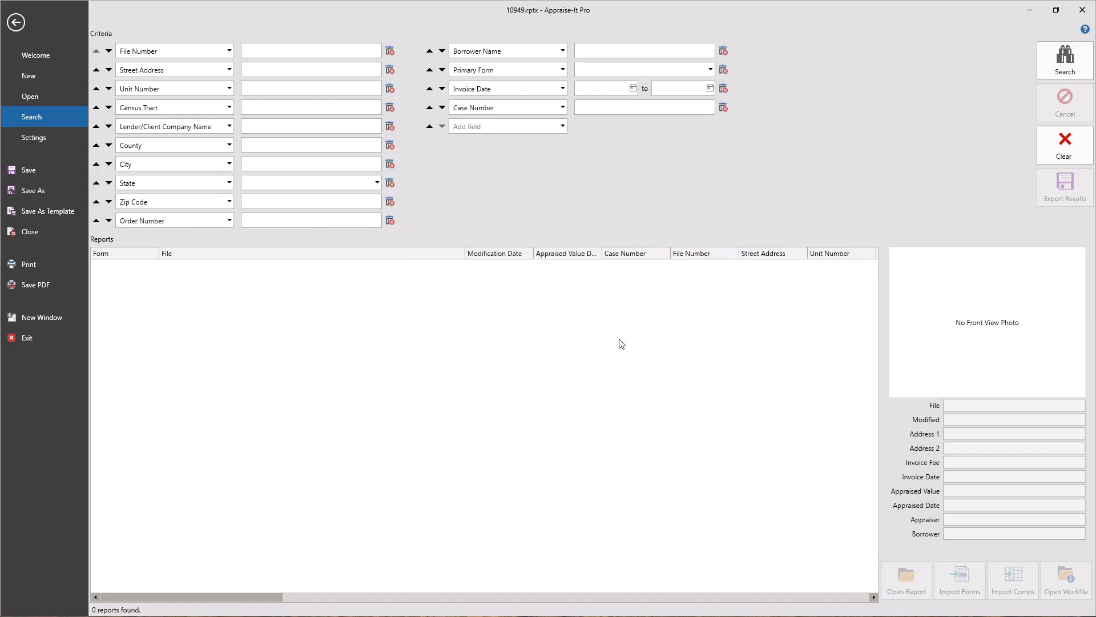
left_click(96, 221)
left_click(96, 201)
left_click(96, 182)
left_click(109, 163)
left_click(109, 183)
left_click(109, 203)
left_click(563, 126)
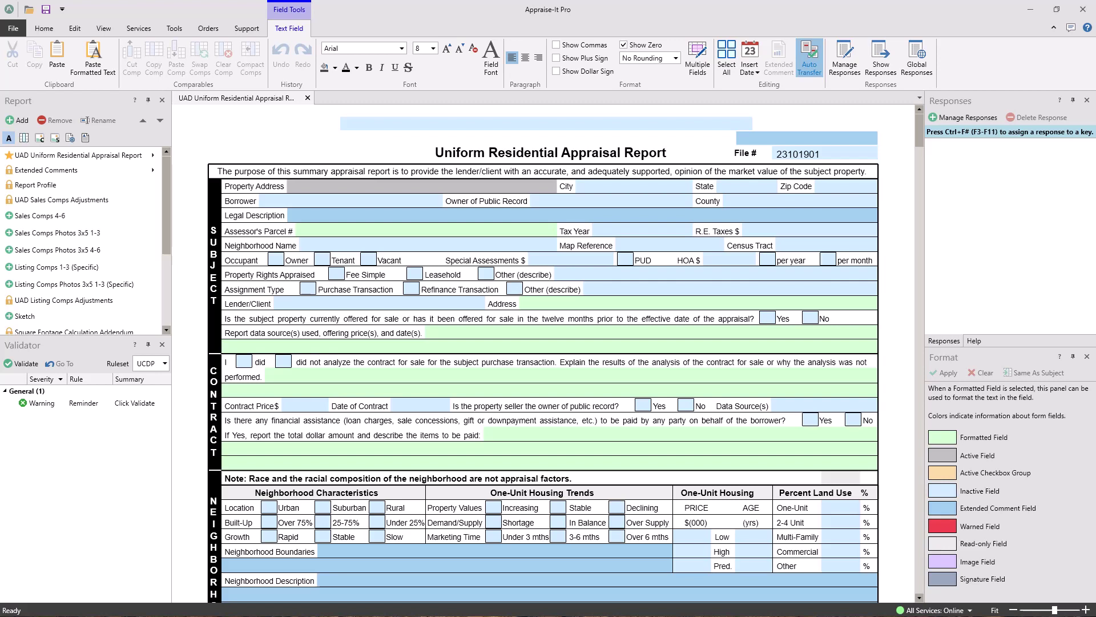
Run a search with empty criteria from File > Search to list every saved report.
left_click(13, 31)
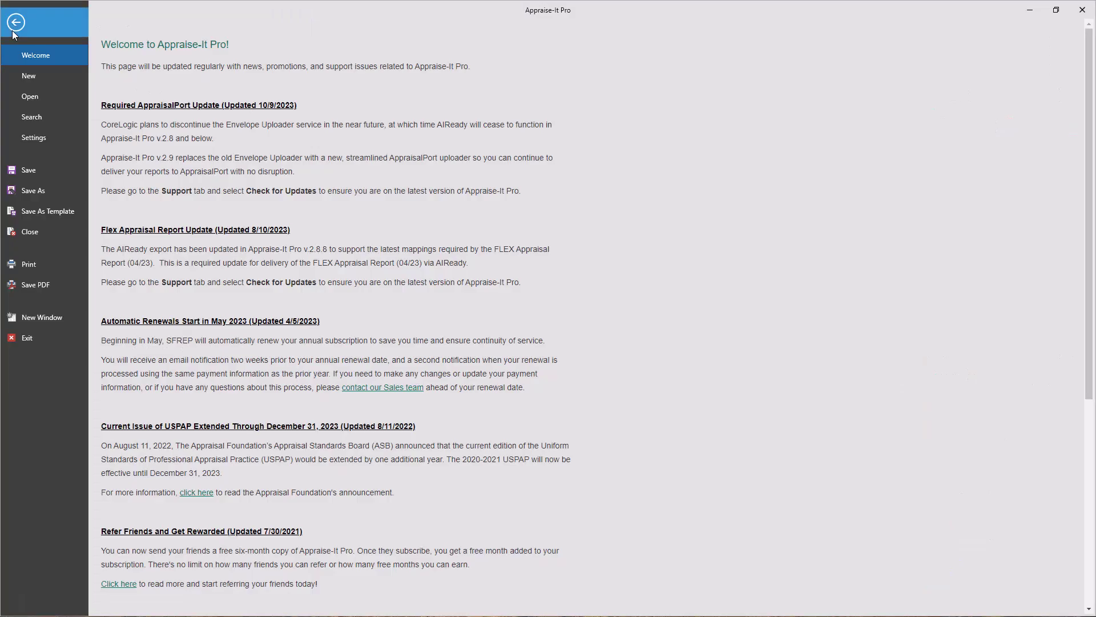
left_click(24, 118)
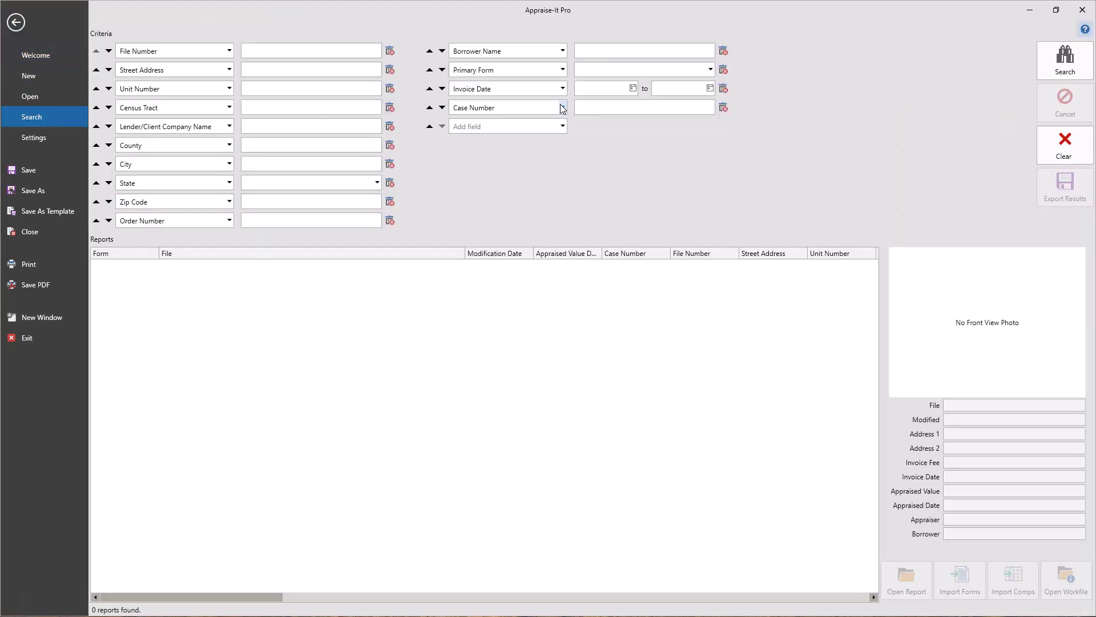
left_click(1049, 70)
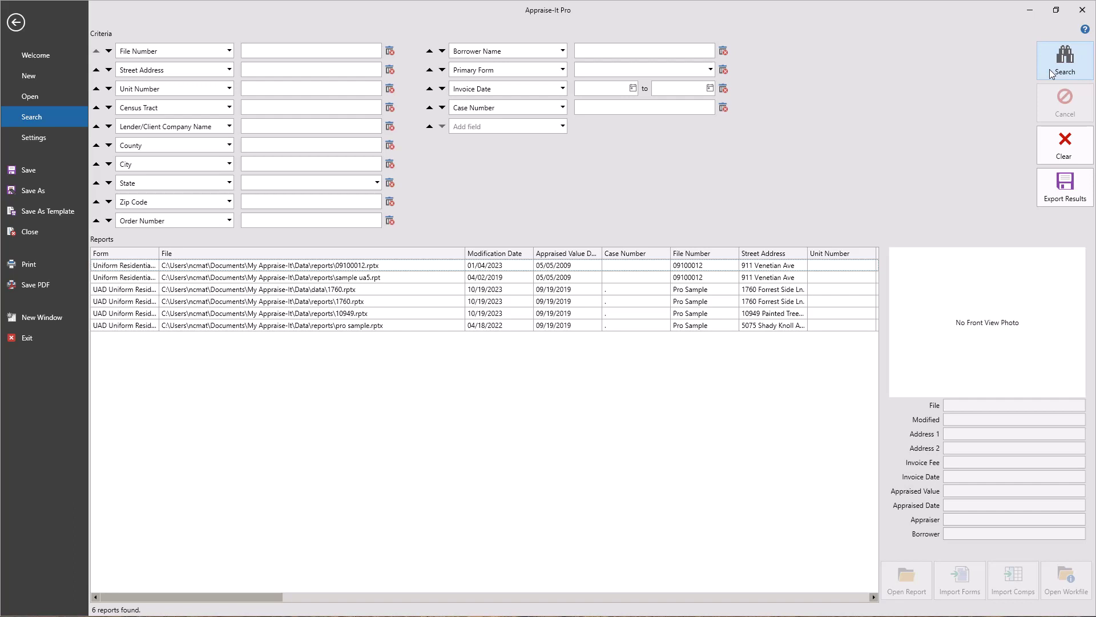
right_click(304, 270)
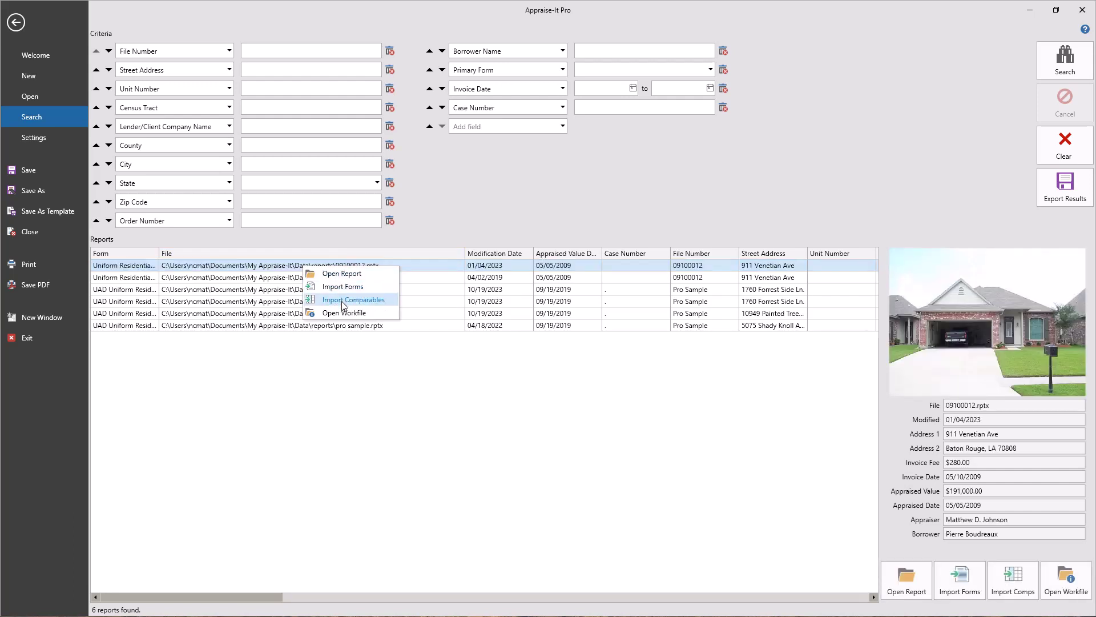
left_click(389, 367)
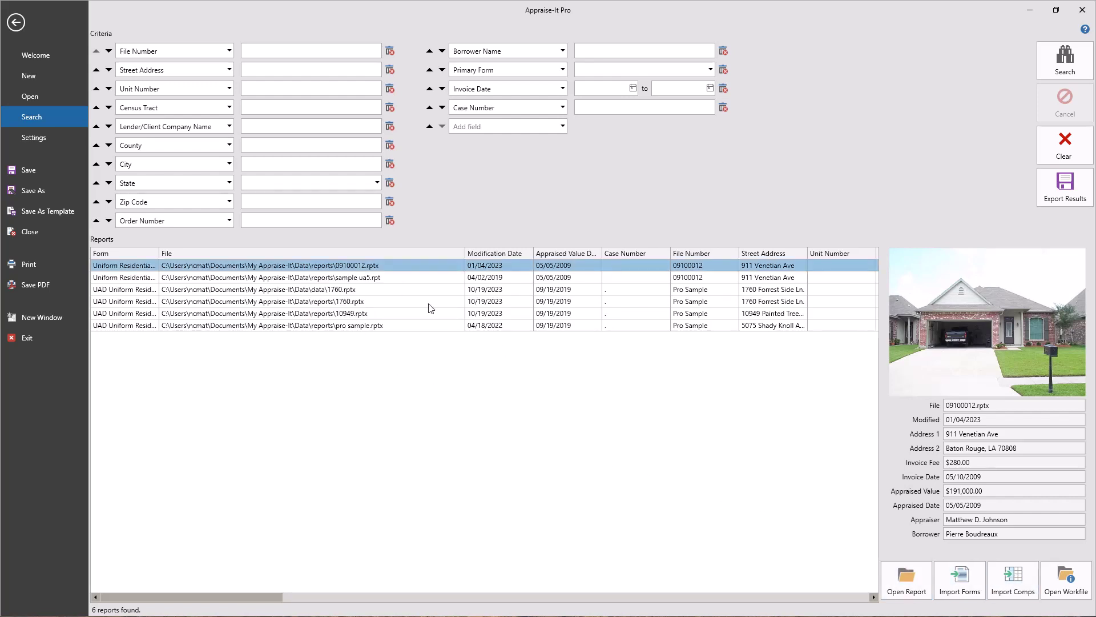
right_click(392, 266)
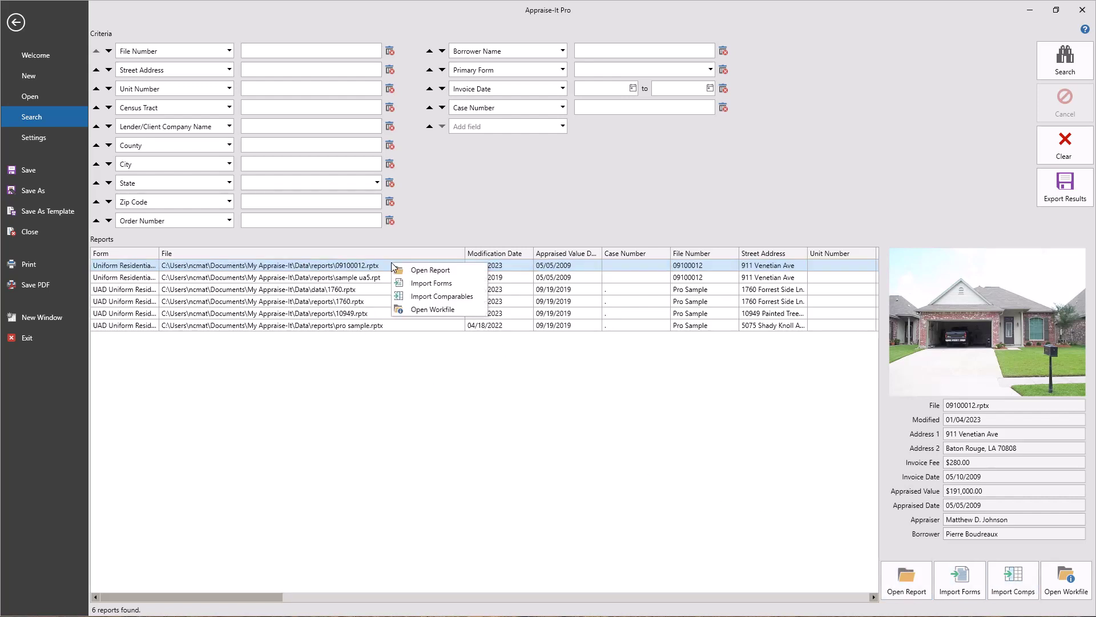
left_click(416, 284)
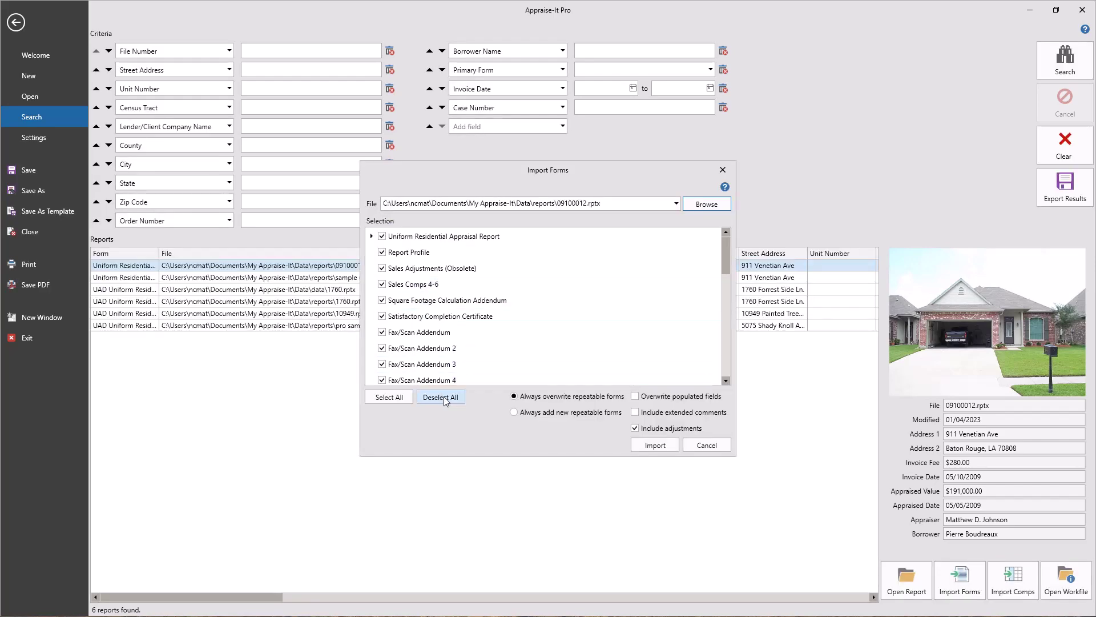
Deselect all, then tick URAR, Fax/Scan Addendum, Square Footage and Completion Certificate.
left_click(440, 397)
left_click(382, 236)
left_click(382, 331)
left_click(382, 316)
left_click(383, 300)
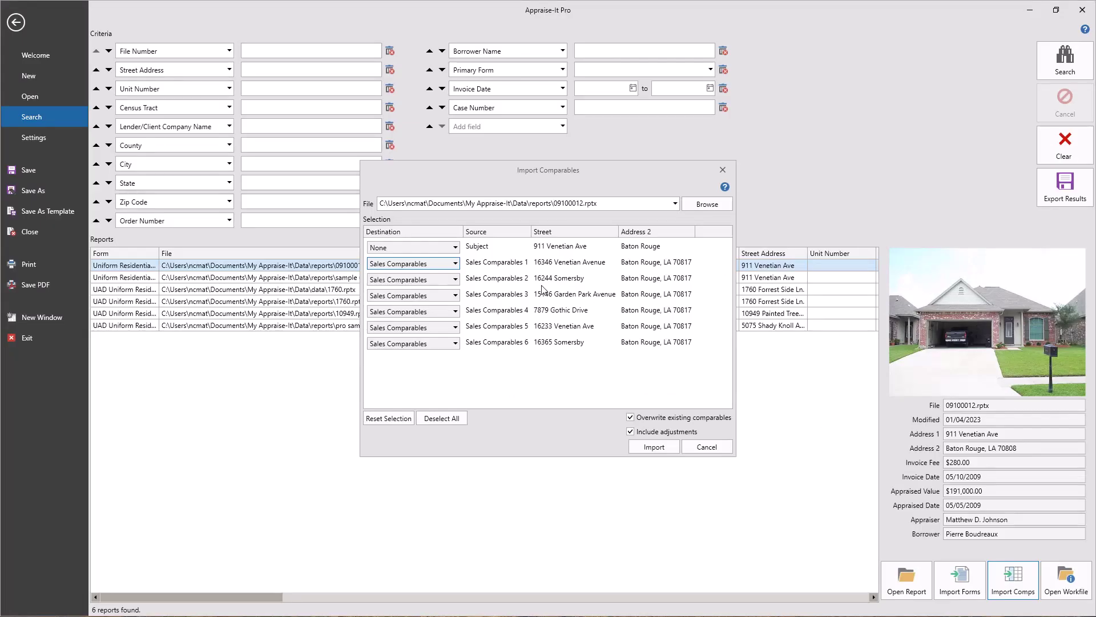
Keep Sales Comparables as the destination and import the six comparables.
left_click(452, 266)
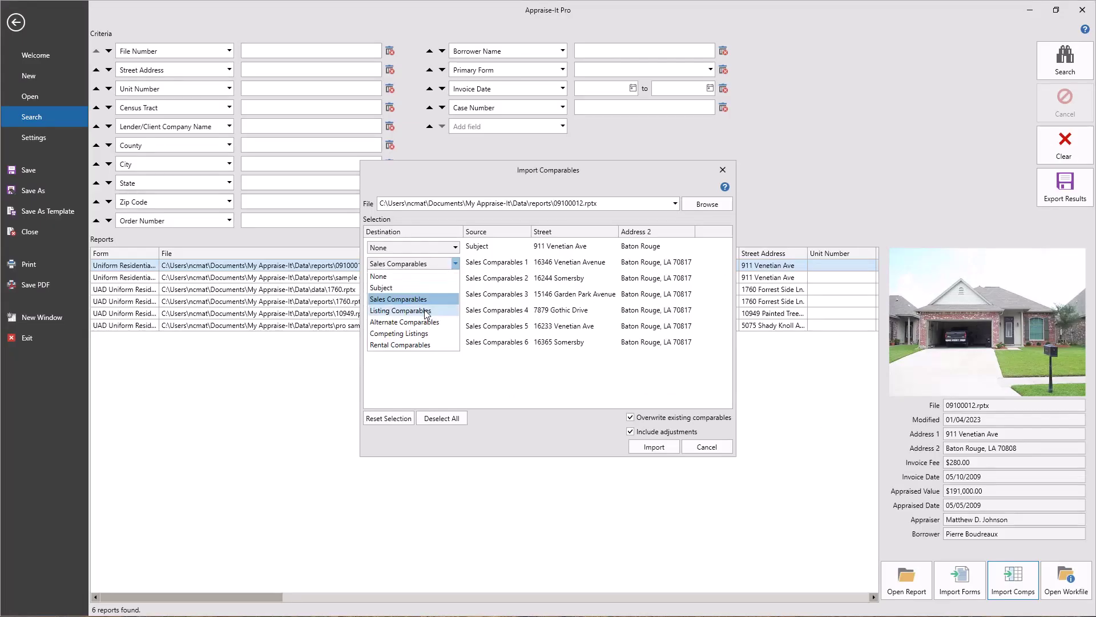
left_click(427, 370)
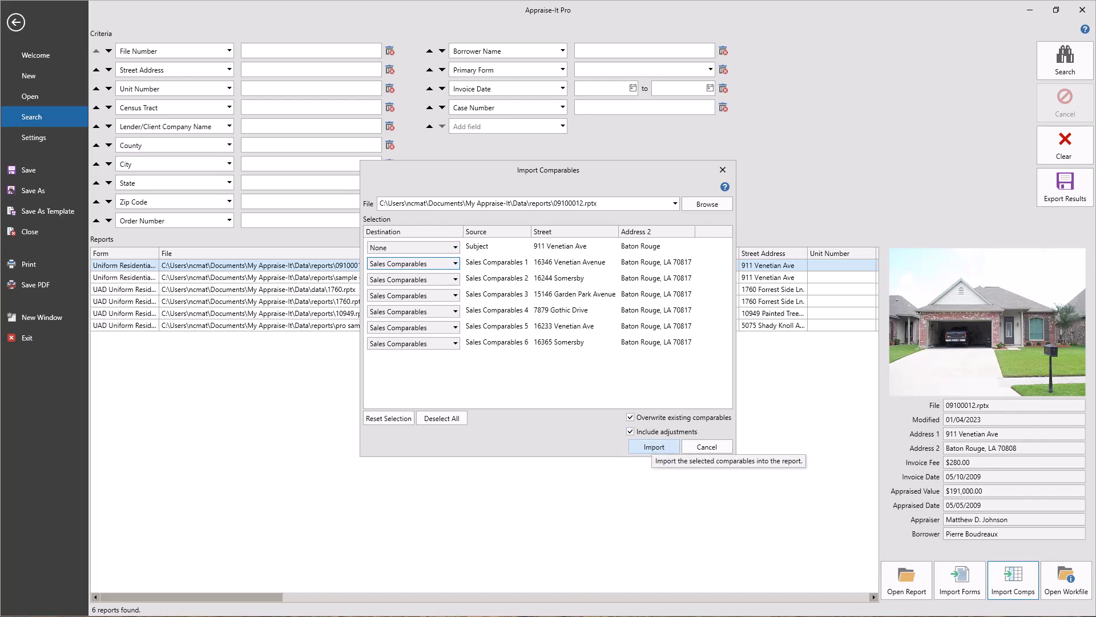
left_click(652, 447)
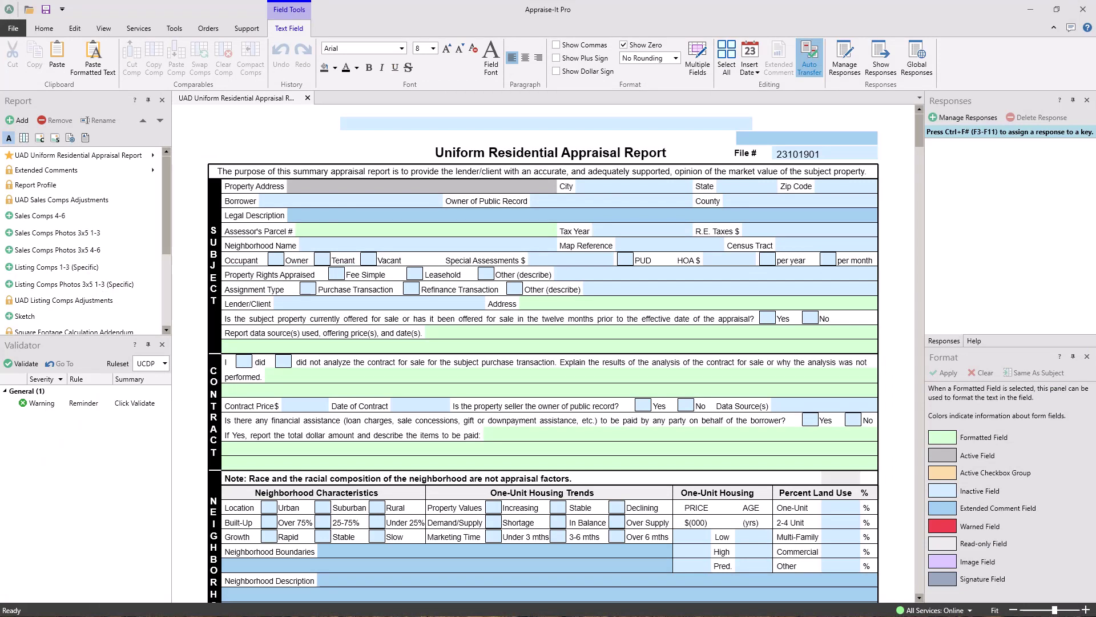
Choose Pro Sample.rptx as the file for Home > Import Comparables.
left_click(35, 28)
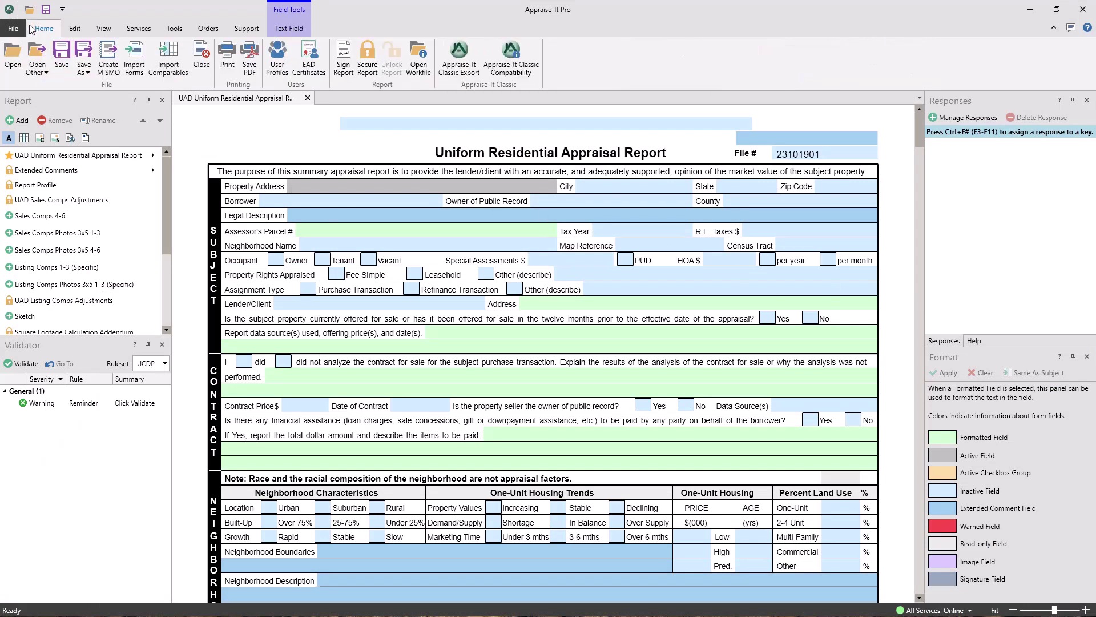
left_click(170, 63)
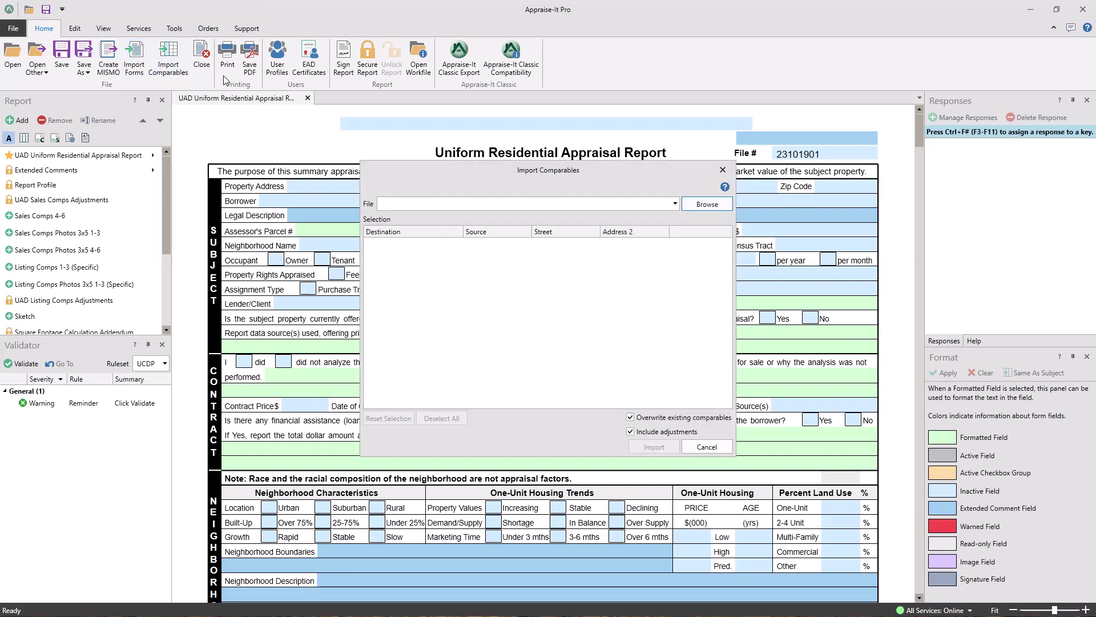
left_click(716, 208)
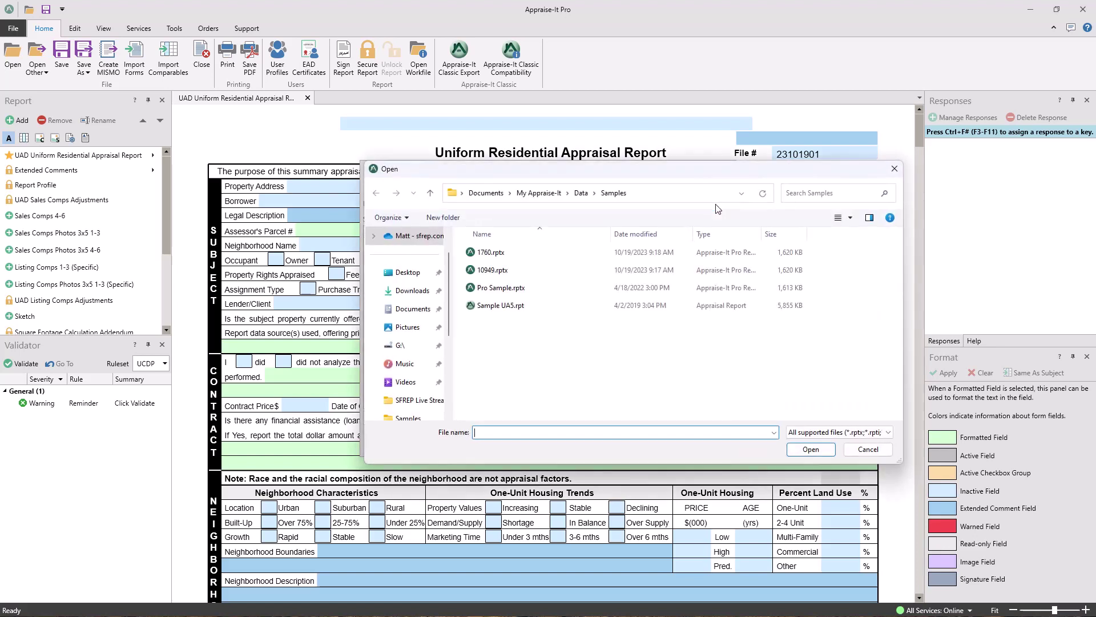
double_click(529, 292)
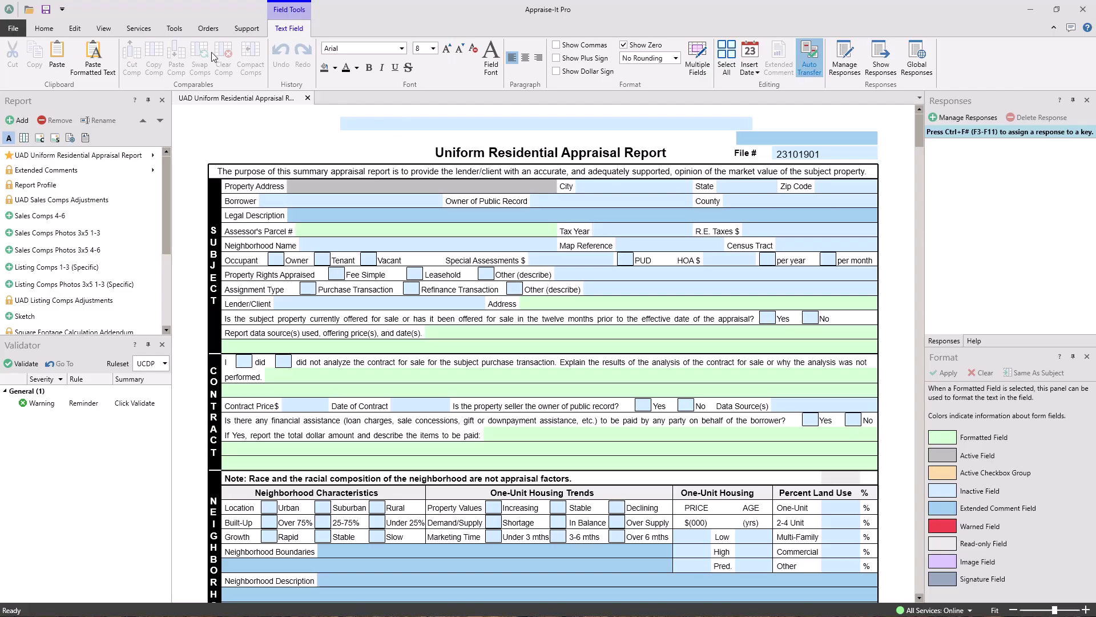
Launch Comp Manager from the Tools tab to search the report's addresses.
left_click(175, 31)
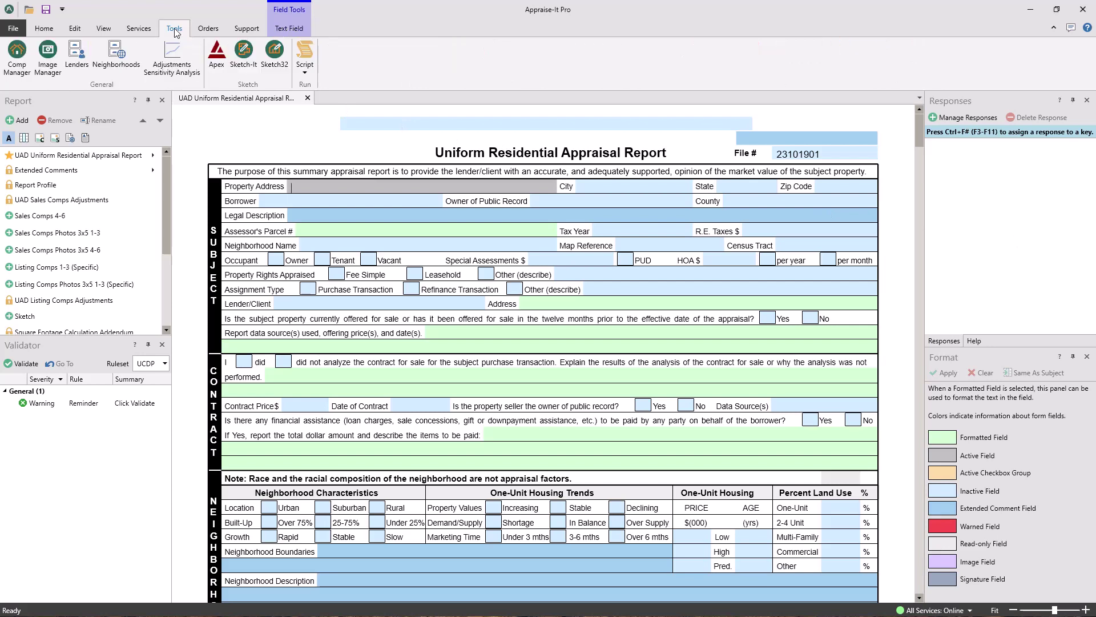
left_click(22, 54)
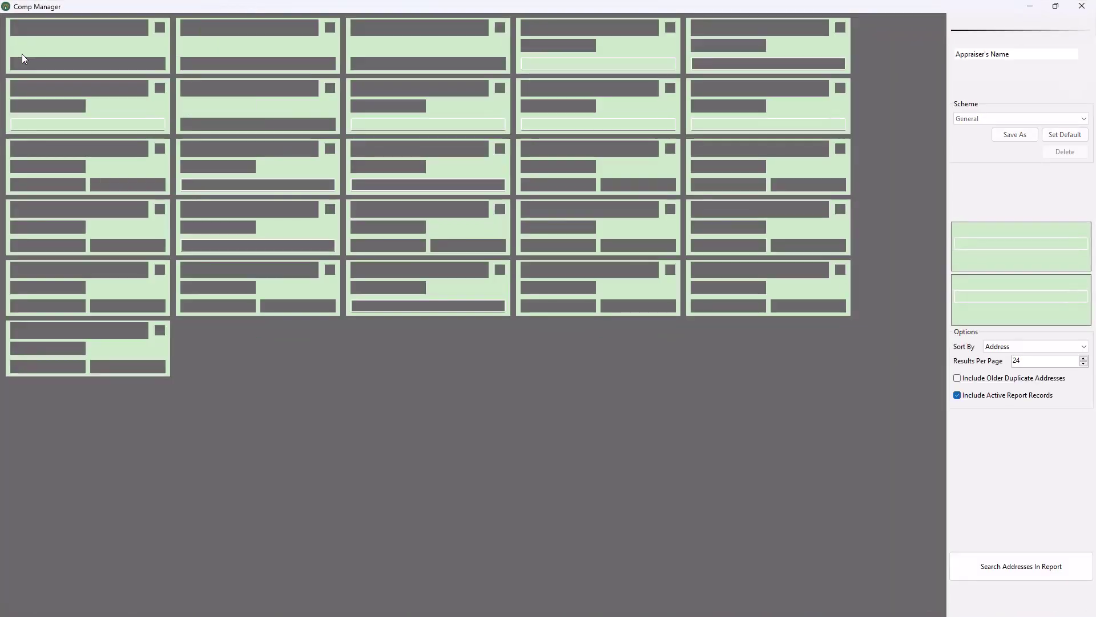